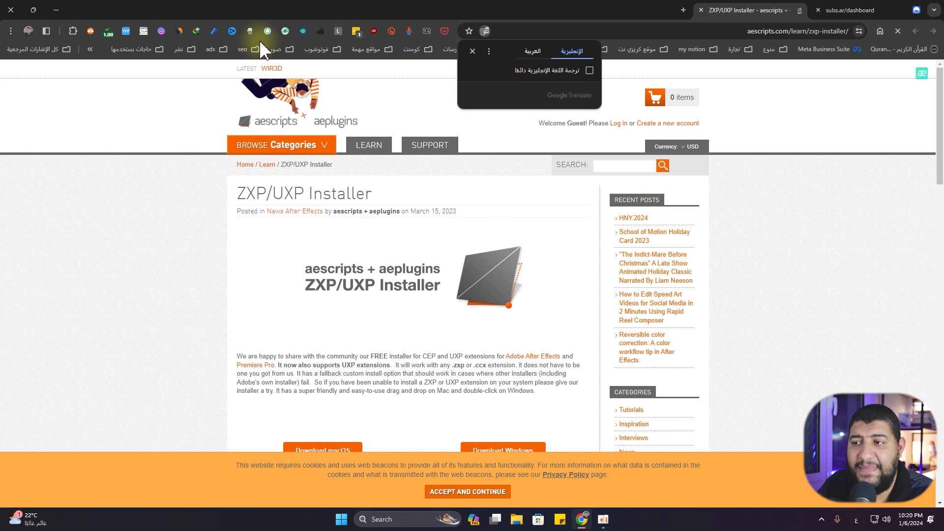
Step: Try to download the Windows version of the ZXP/UXP Installer, dismissing the duplicate-download dialog
scroll(98, 283, "down", 2)
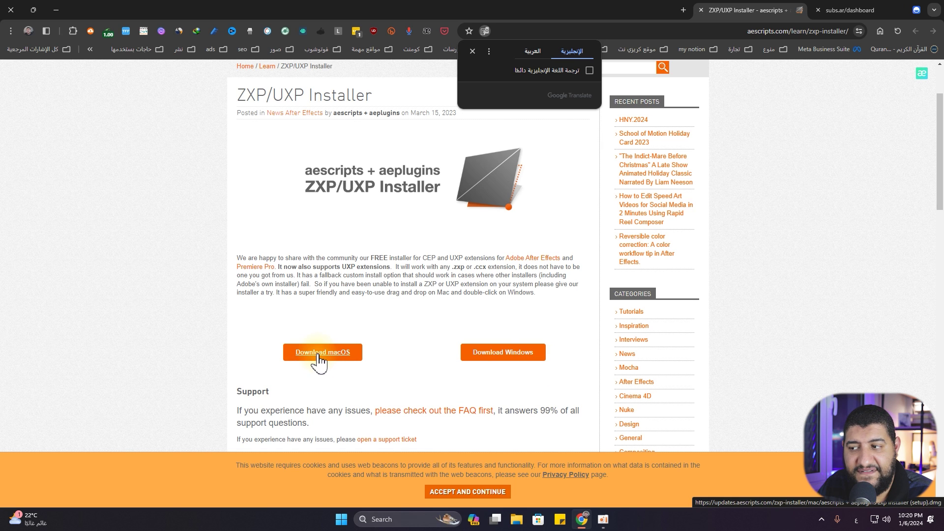
left_click(496, 362)
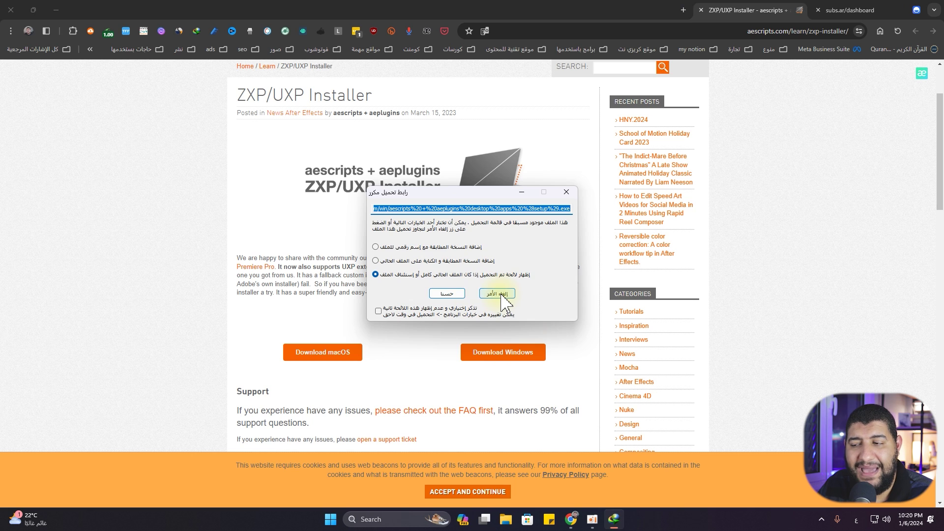
left_click(502, 296)
Step: Run the aescripts + aeplugins desktop apps setup from Downloads, accept the license terms, and install the manager app and ZXP/UXP Installer
left_click(506, 520)
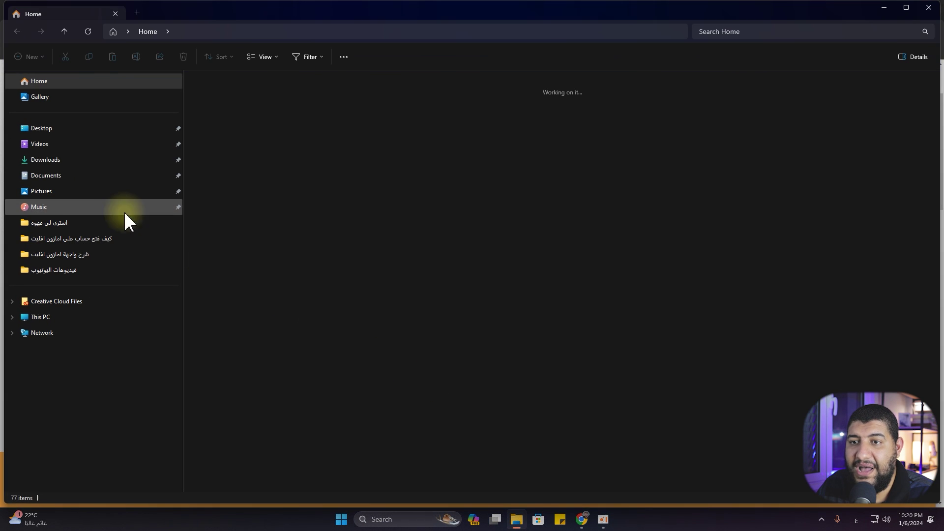
left_click(55, 161)
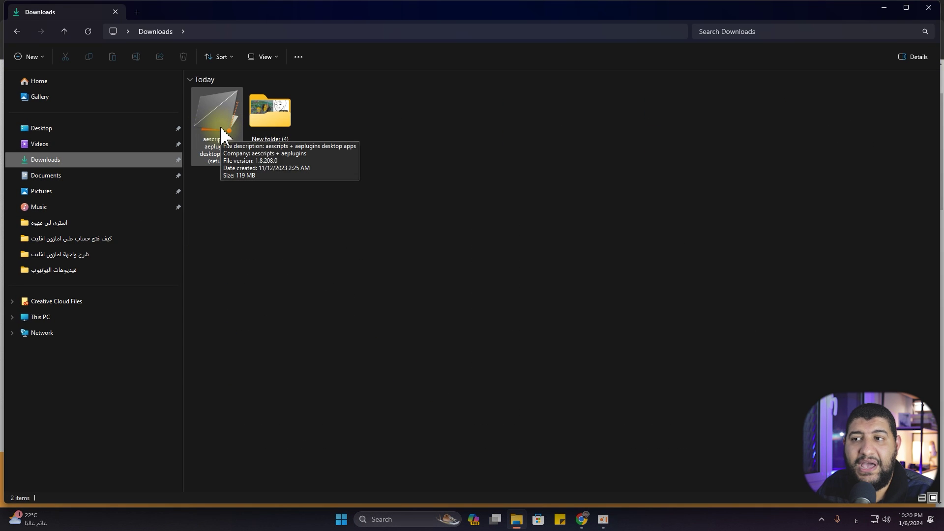
double_click(220, 127)
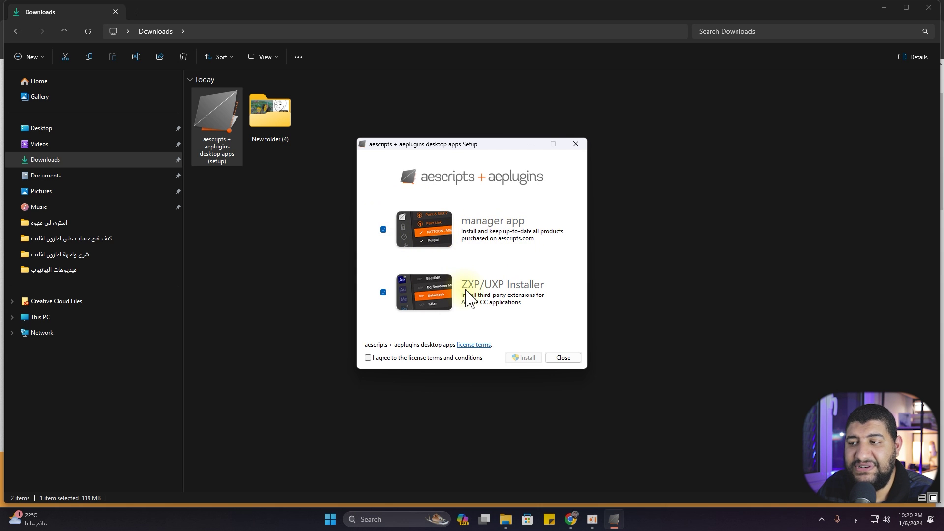
left_click(368, 358)
left_click(528, 355)
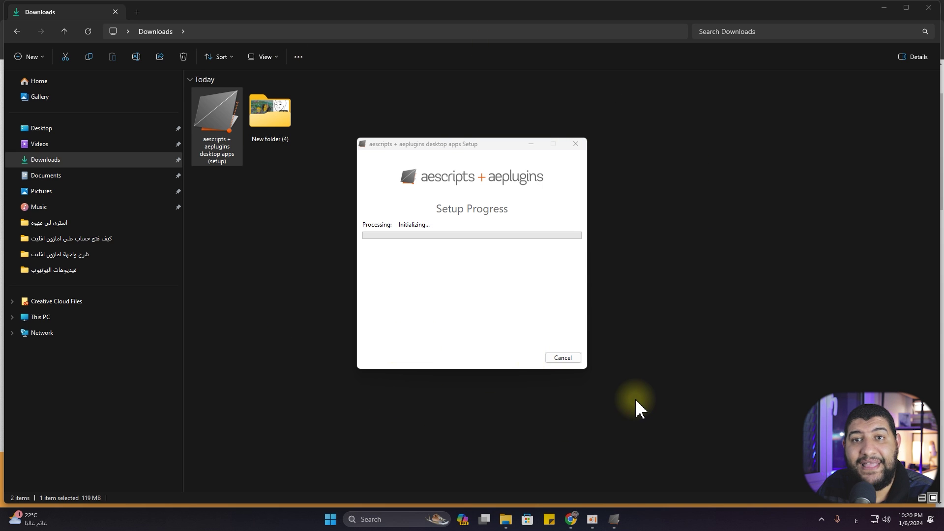
Step: Enable automatic update checks for aescripts + aeplugins and start installing the 1.9.22 update
left_click_drag(176, 53, 274, 124)
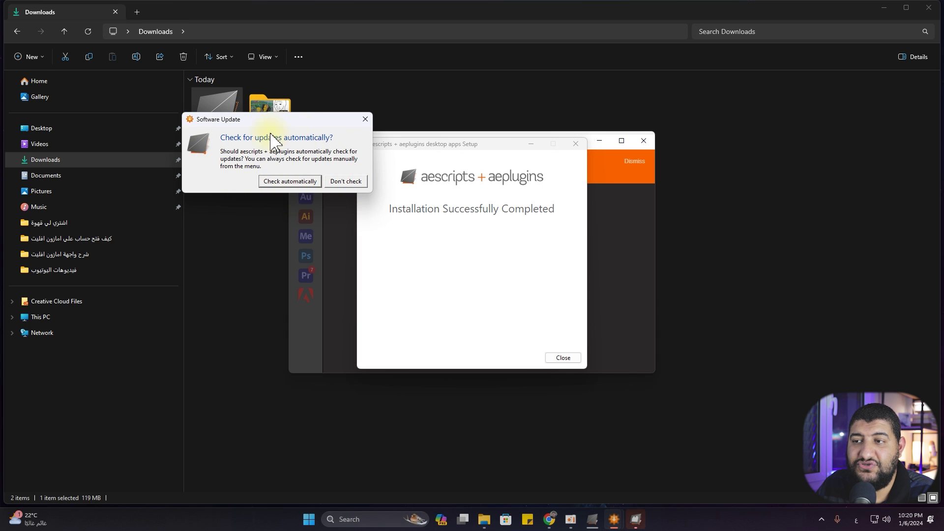
left_click(264, 182)
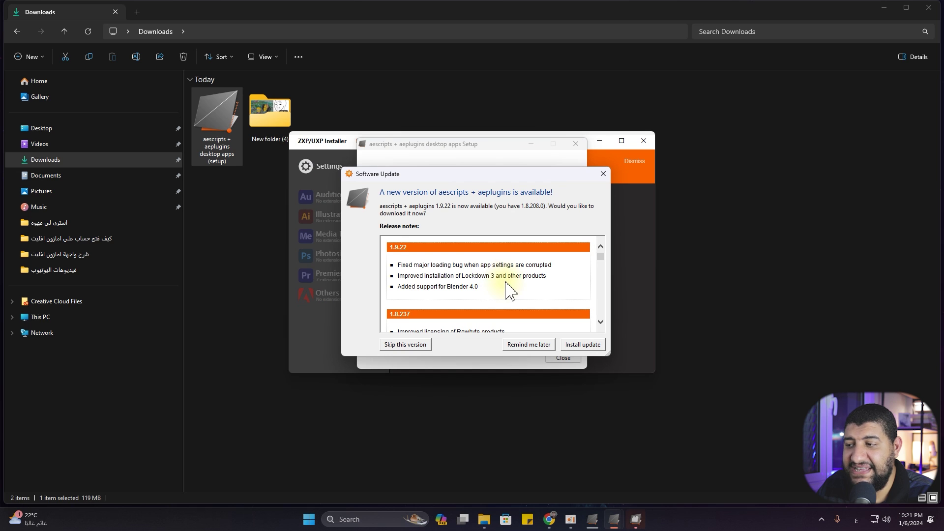
left_click(594, 346)
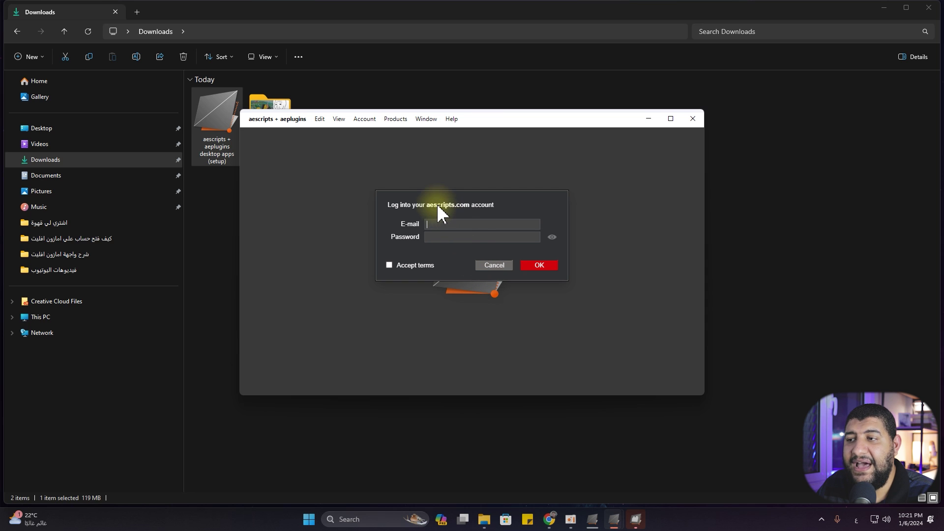
Step: Cancel the aescripts.com account login and clear the aescripts + aeplugins window out of the way
left_click(494, 267)
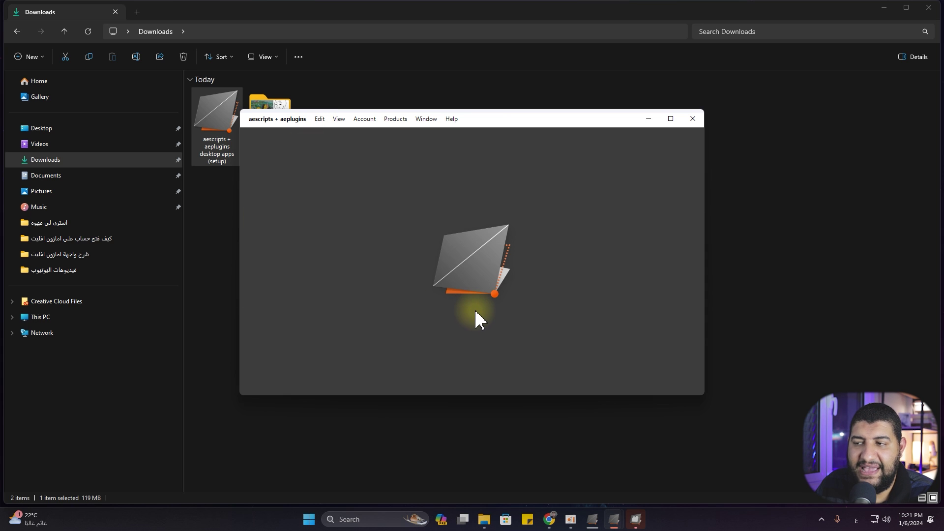
left_click_drag(509, 124, 558, 213)
left_click(465, 174)
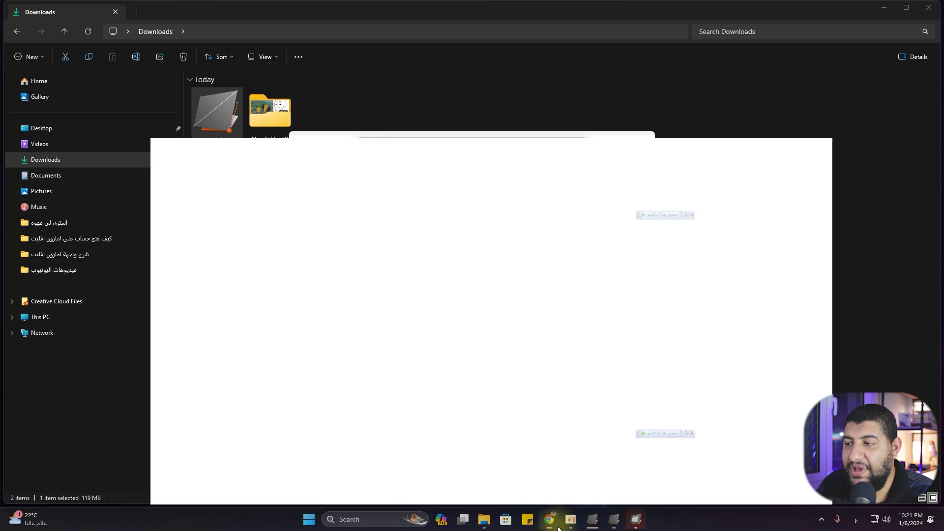
Step: Switch to Chrome, download the Subs extension for Windows from the subs.ar dashboard, and select the Subs-ar-112 file in Downloads
left_click(549, 520)
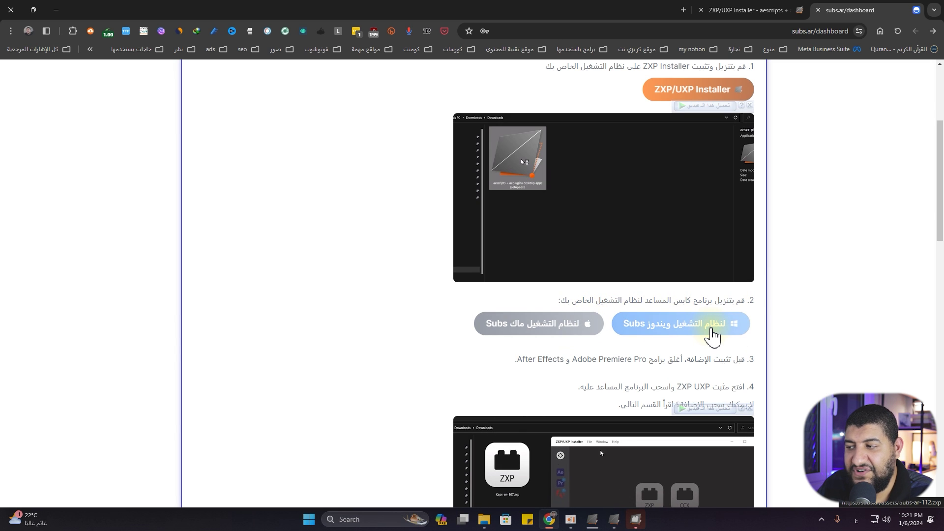
left_click(713, 334)
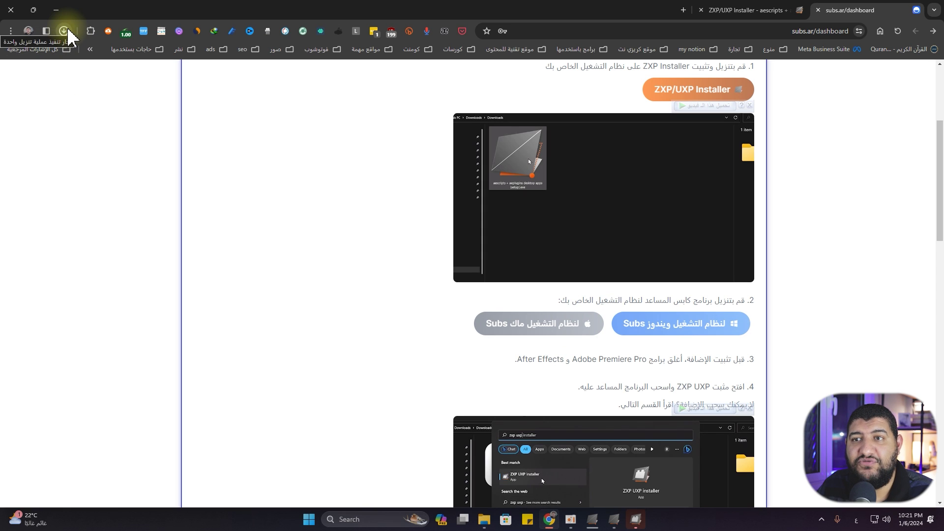
left_click(486, 525)
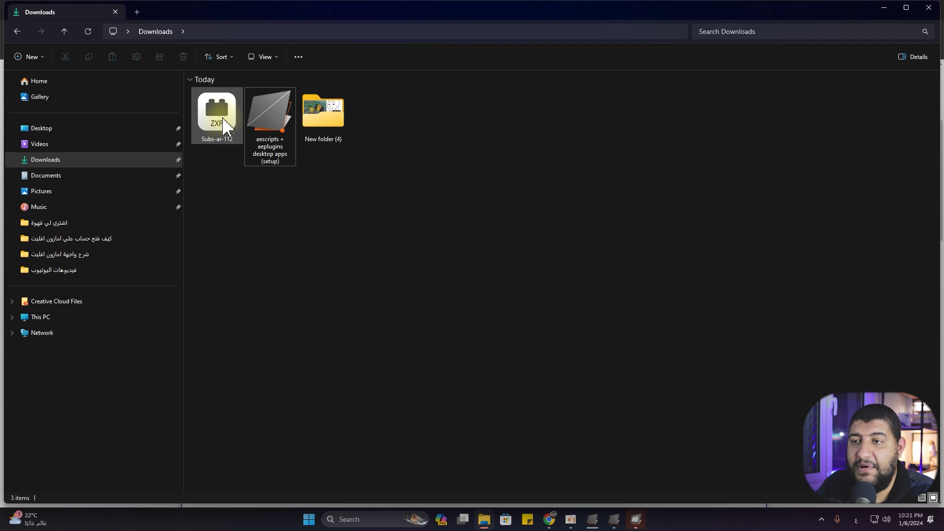
left_click(225, 127)
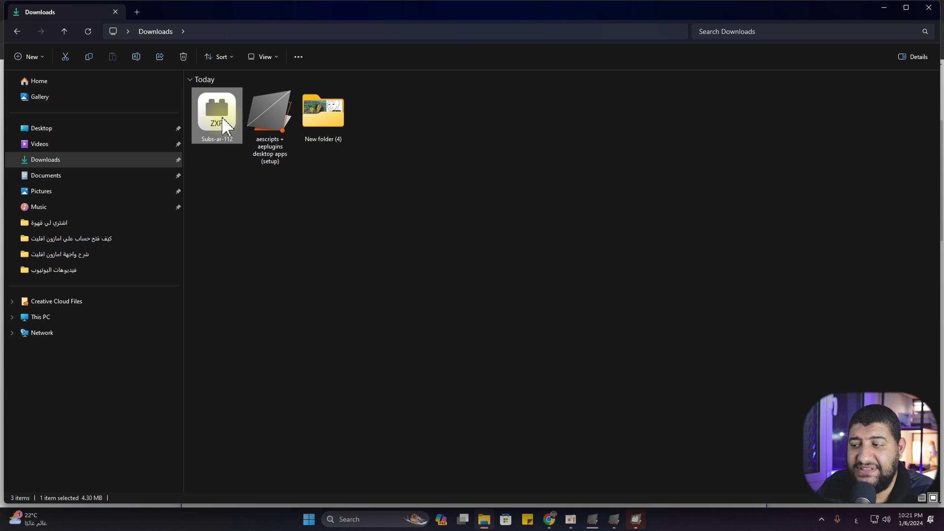
Step: Switch to ZXP/UXP Installer, open Subs-ar-112 from Downloads, and install the Subs extension
left_click(636, 519)
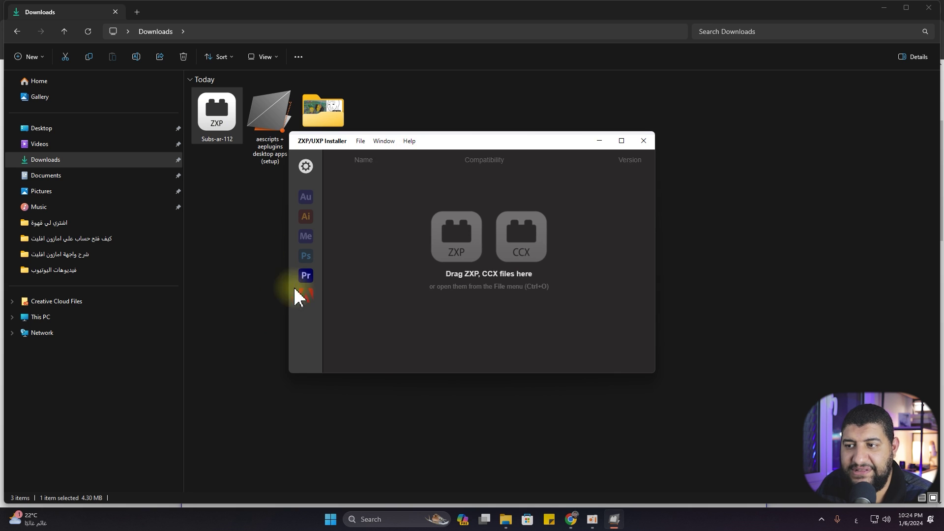
mouse_move(323, 287)
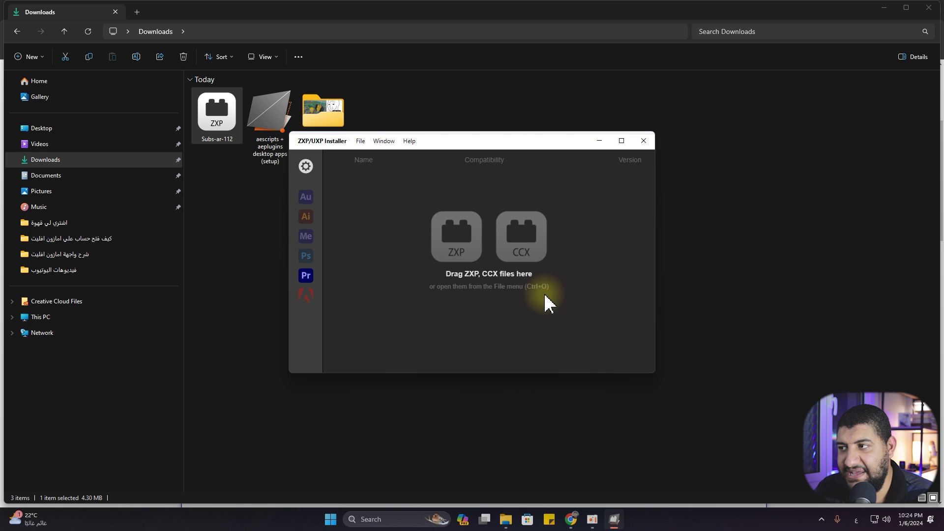
key("ctrl+o")
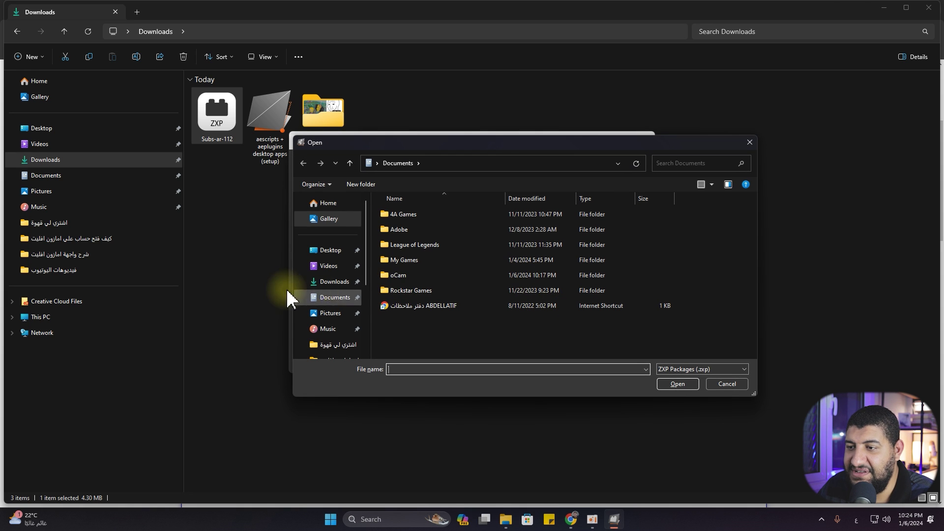
left_click(333, 282)
double_click(405, 235)
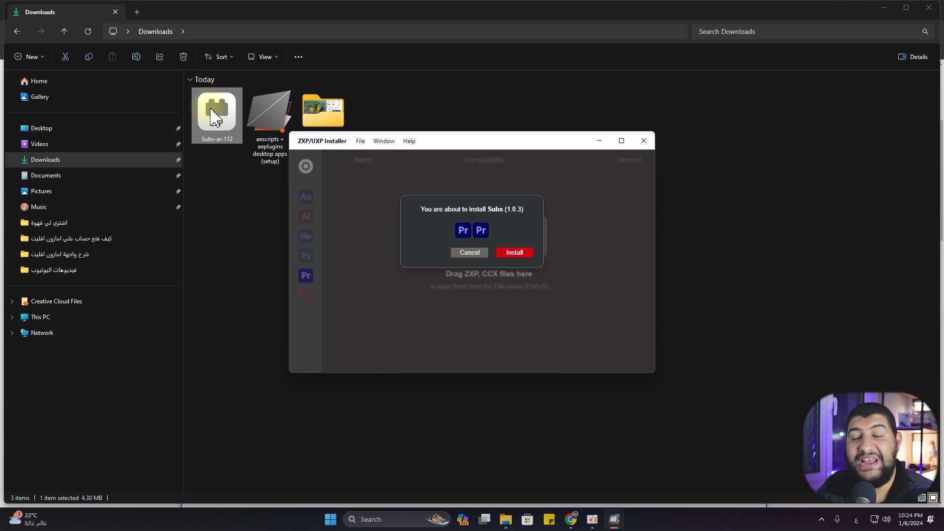
left_click(528, 253)
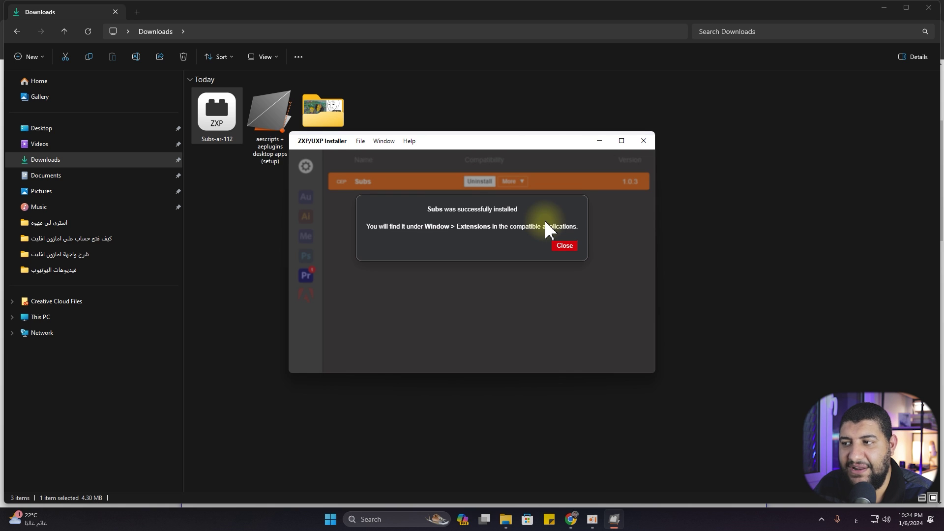
left_click(565, 246)
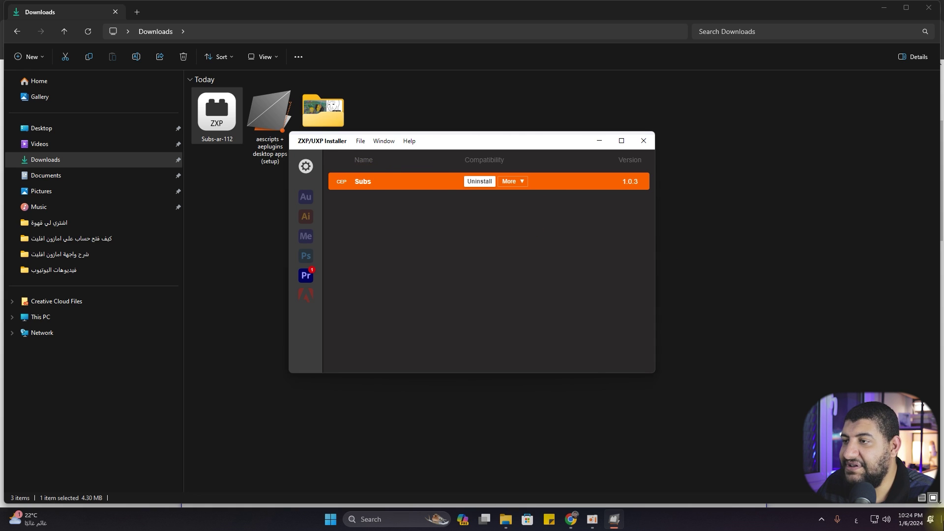
Step: Switch to Premiere Pro and mark an in-to-out range of about 13 seconds from the start of the MVI_3581 sequence
key("super+d")
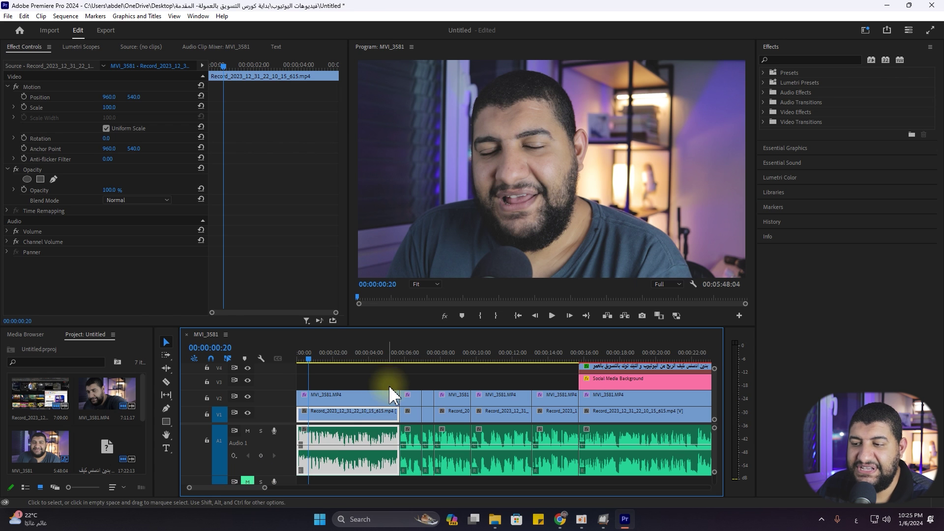
left_click(389, 384)
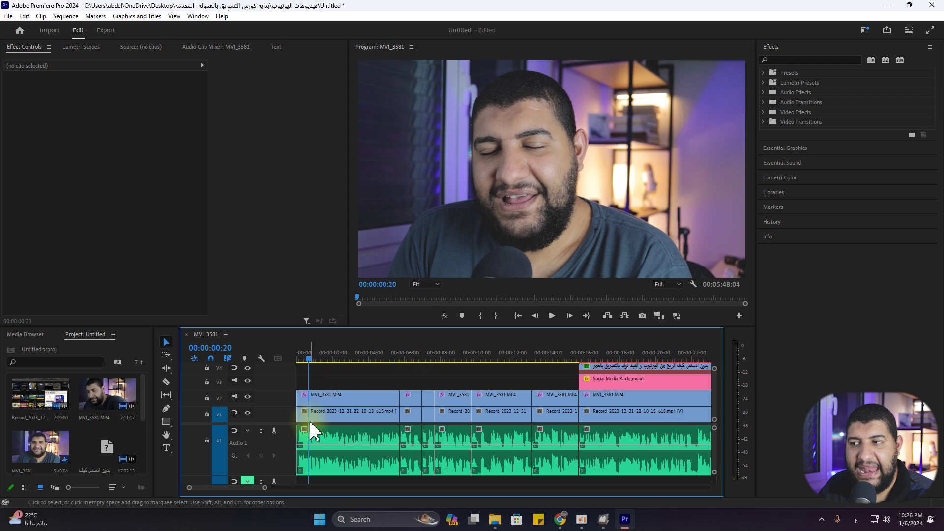
left_click(481, 317)
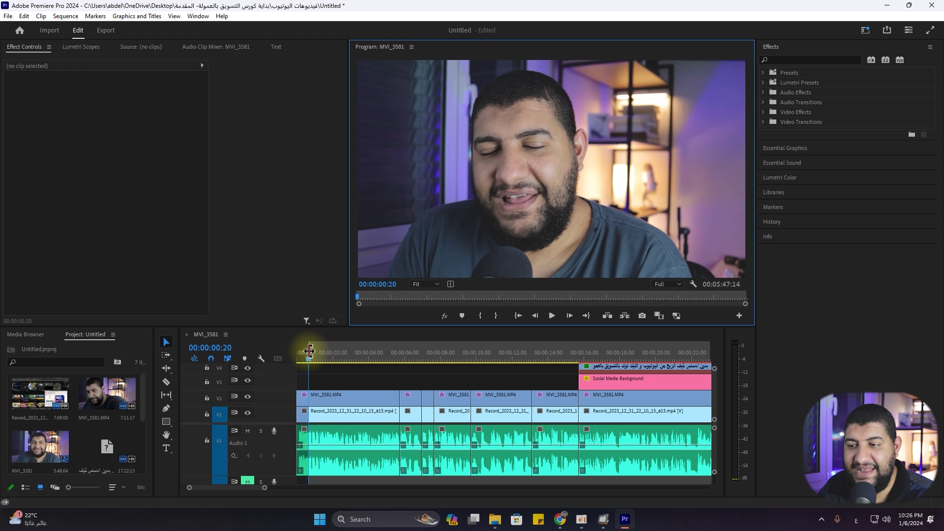
left_click_drag(266, 486, 487, 480)
left_click_drag(396, 357, 349, 363)
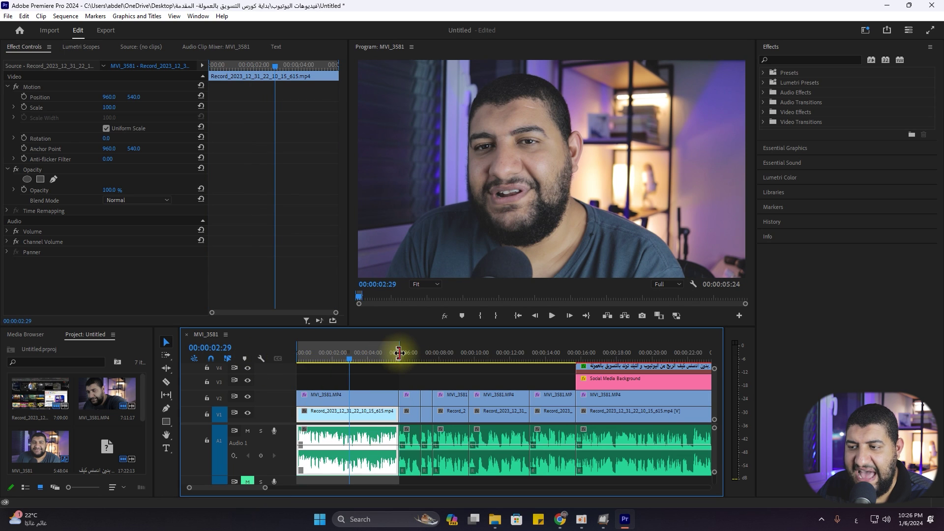
key("Right")
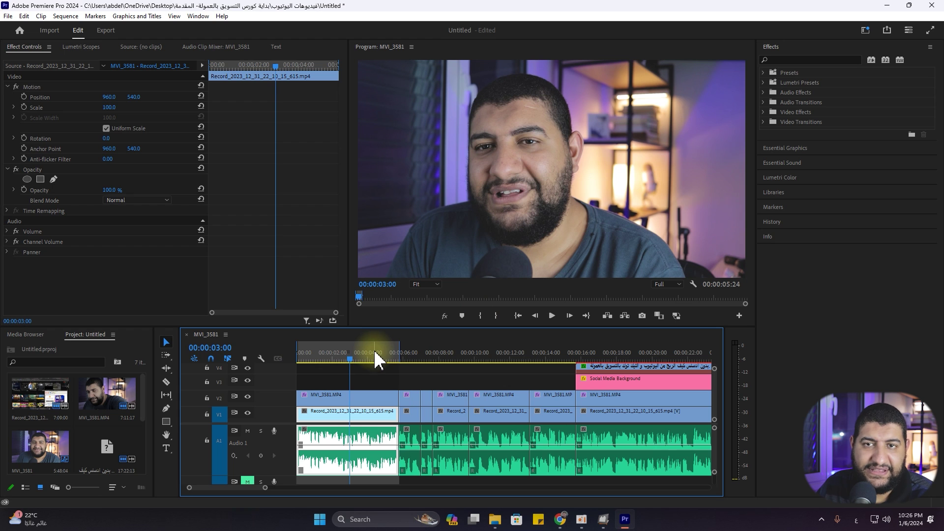
left_click_drag(350, 361, 529, 360)
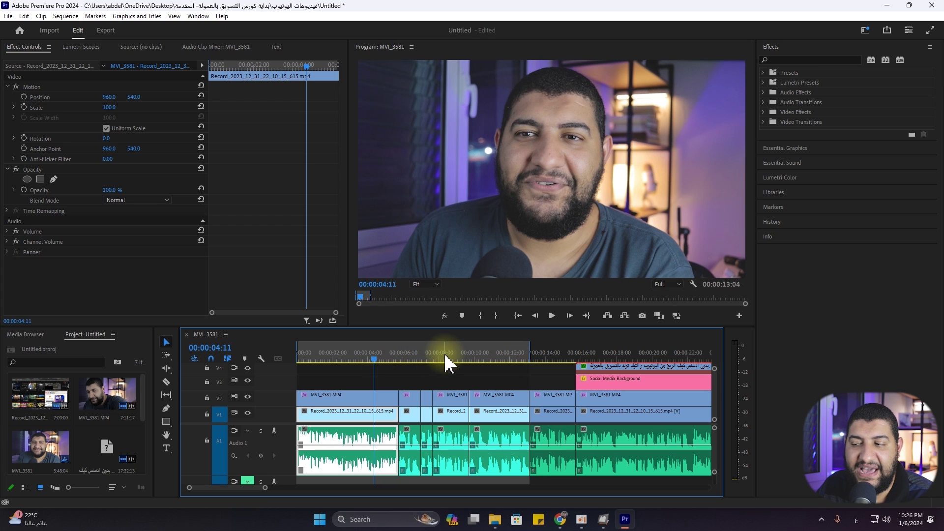
Step: Open the Subs extension in Premiere Pro, place its window over the workspace, and log in through the Subs website
left_click(199, 17)
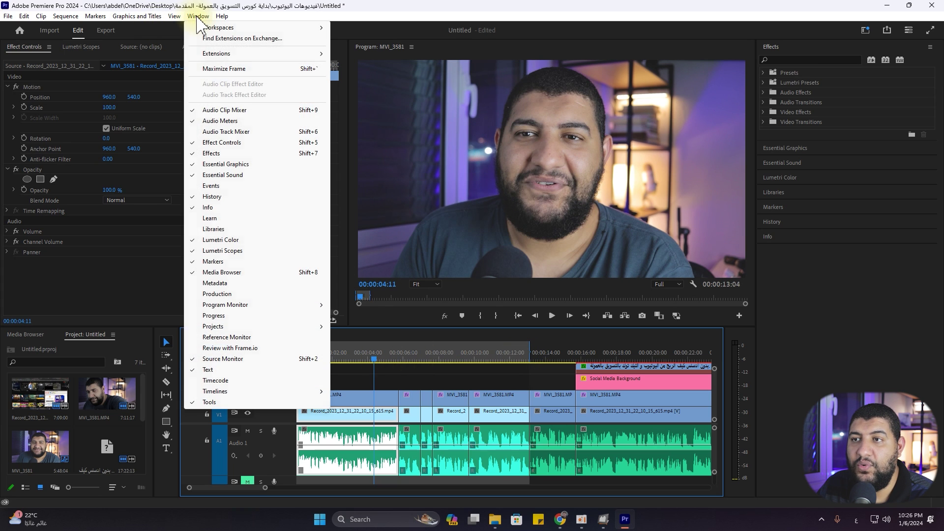
mouse_move(249, 57)
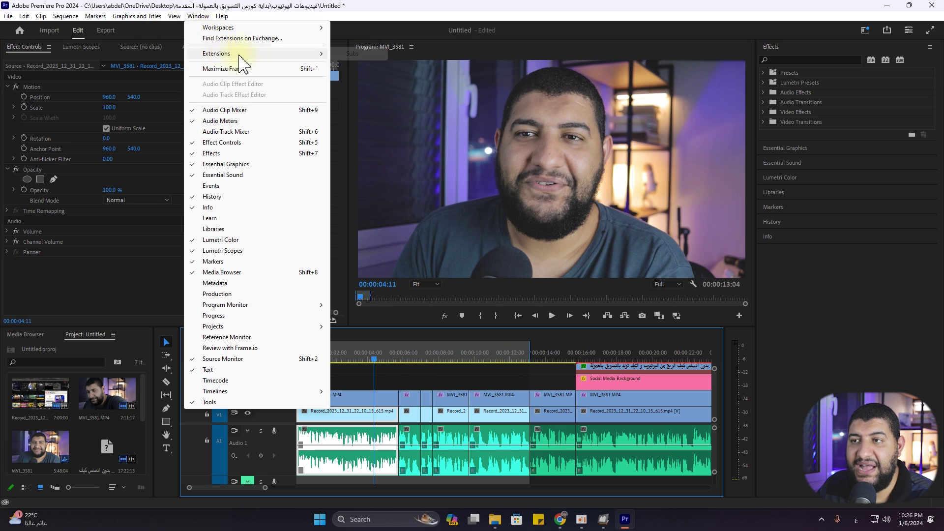
left_click(365, 55)
left_click_drag(236, 59, 404, 87)
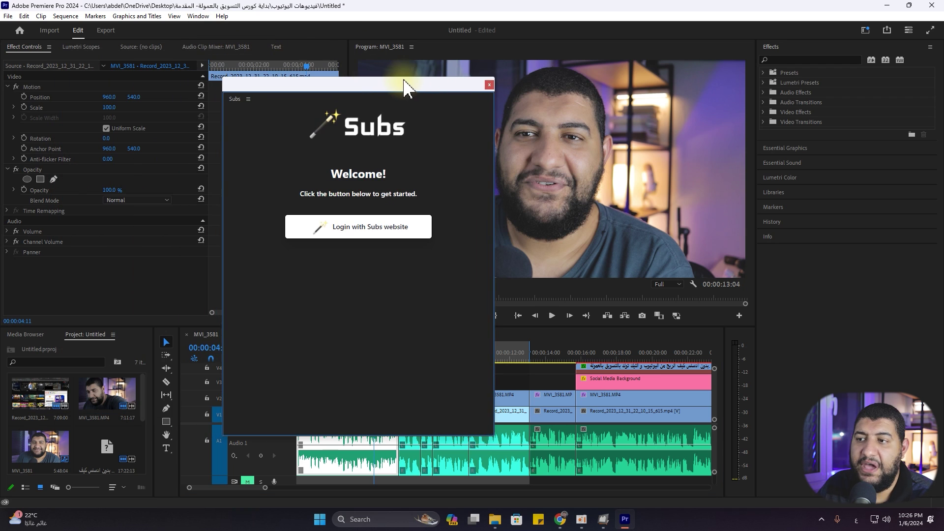
left_click(361, 237)
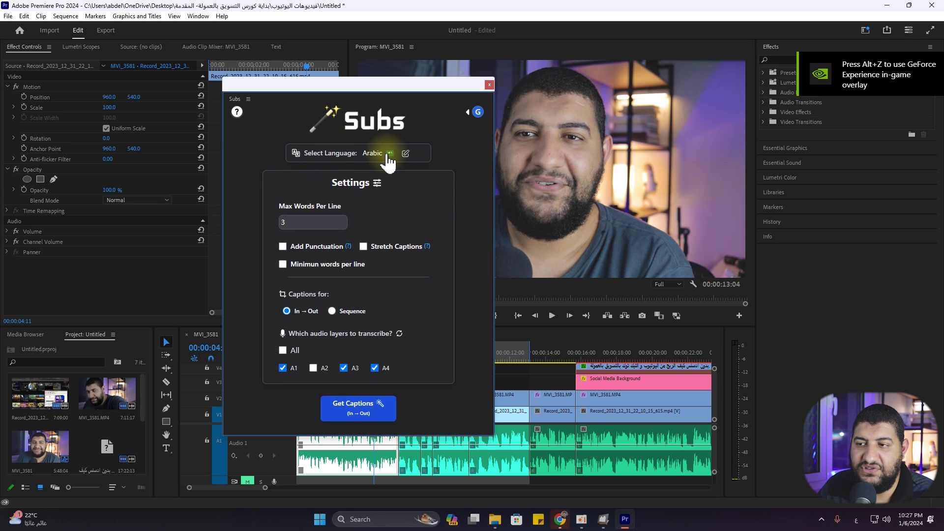
Step: Look through the available caption languages in Subs and choose Arabic
left_click(391, 156)
scroll(405, 186, "down", 2)
scroll(401, 196, "up", 2)
left_click(400, 196)
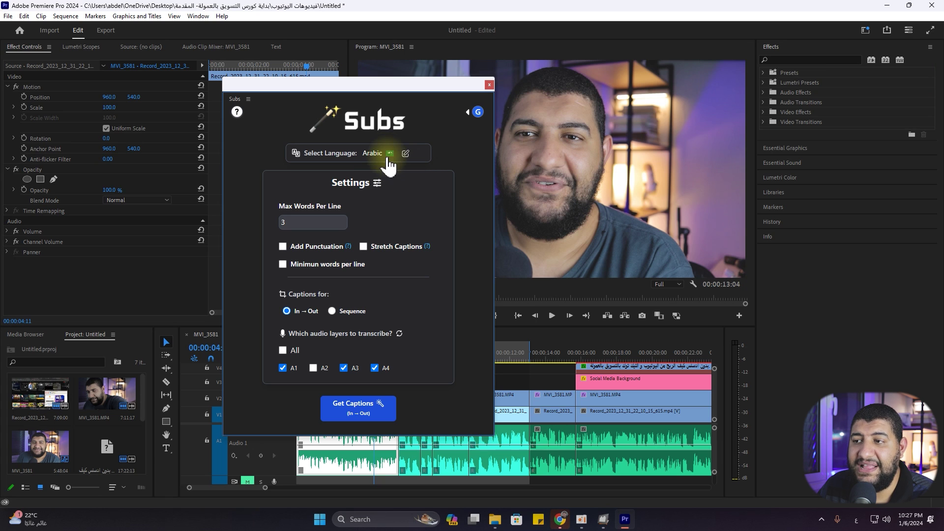